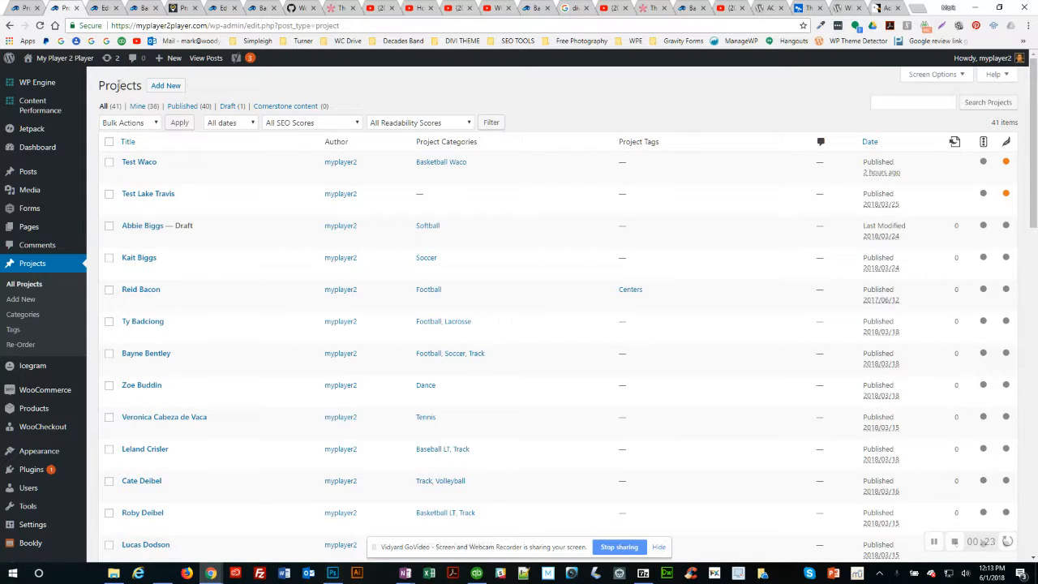
Review the projects list, the project categories, and the Divi Builder layout of the Basketball page.
mouse_move(29, 230)
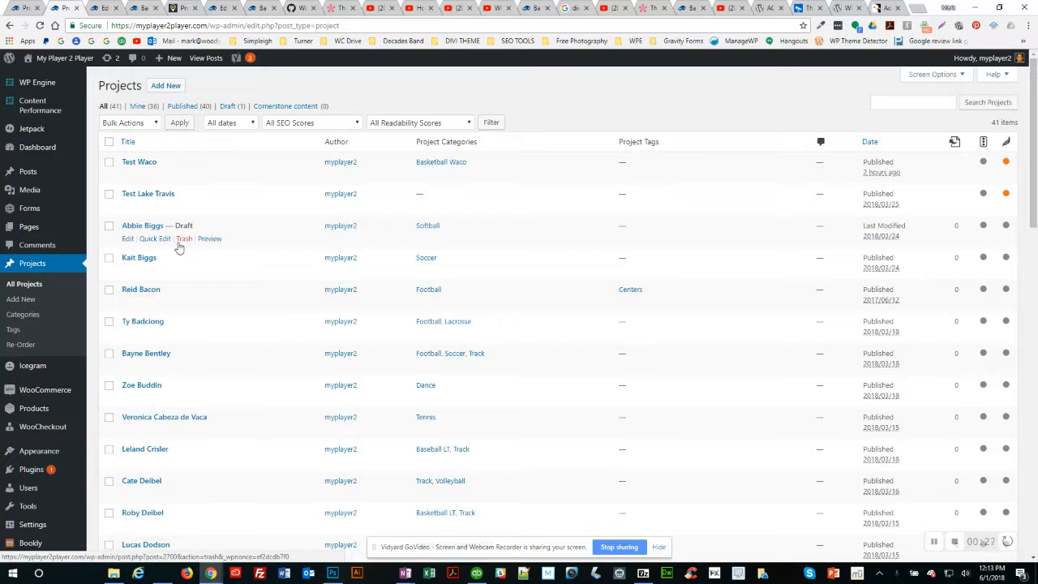
left_click(22, 10)
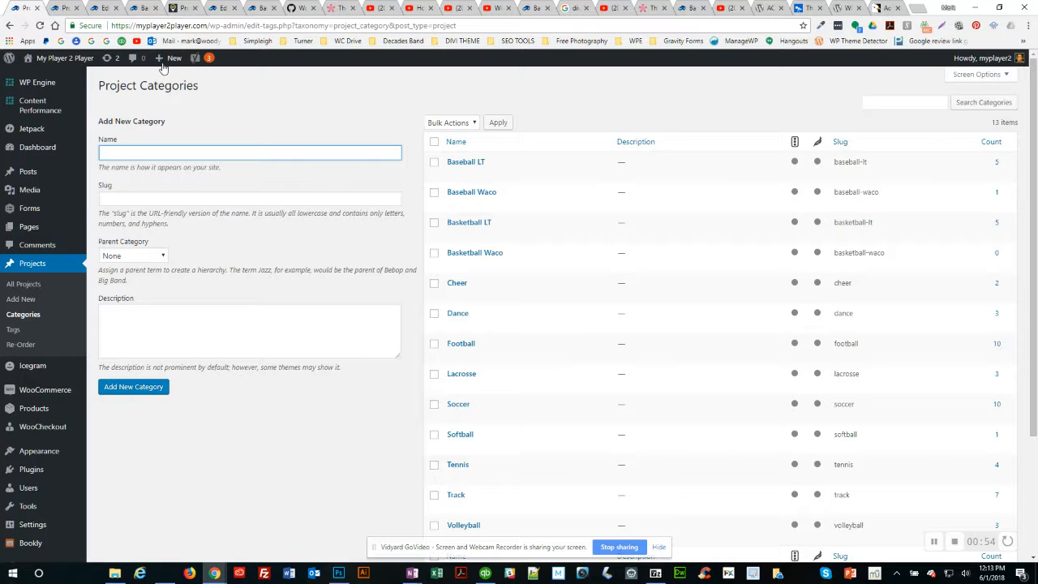
left_click(107, 10)
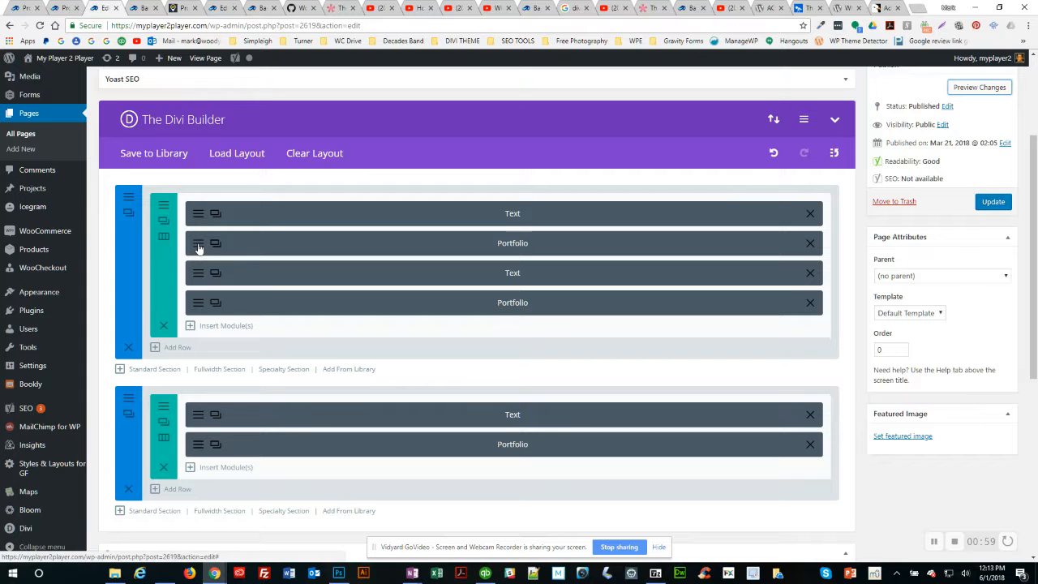
scroll(198, 251, "up", 1)
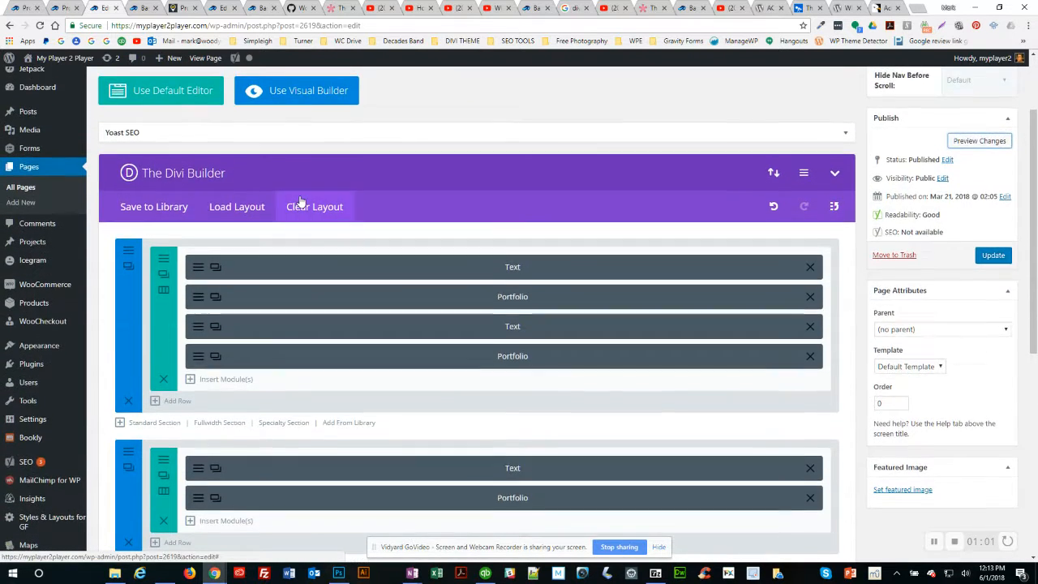
scroll(300, 204, "up", 3)
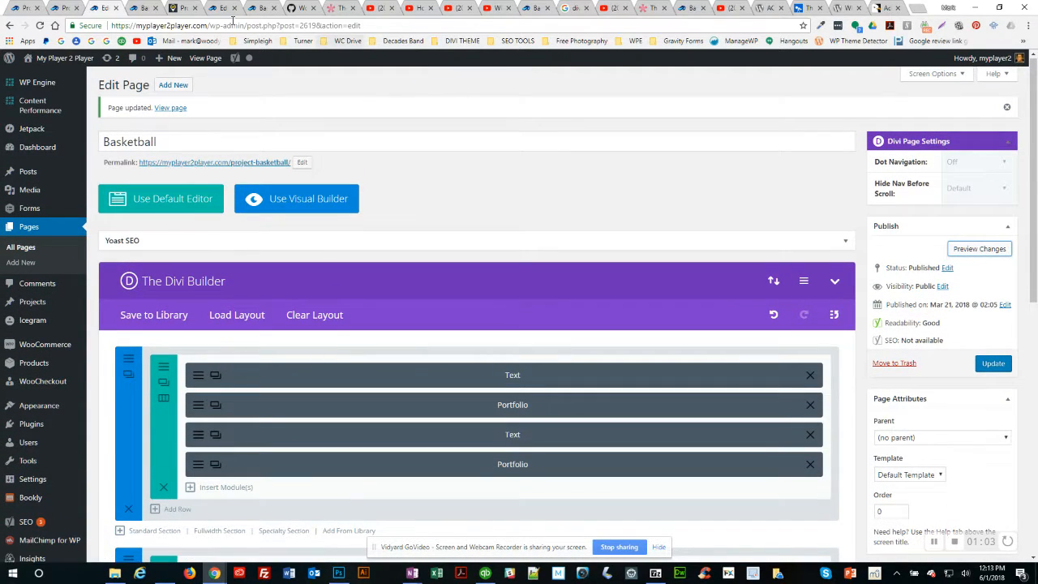
Open the live Basketball listing from the site's coach search and look over the coaches shown.
left_click(258, 8)
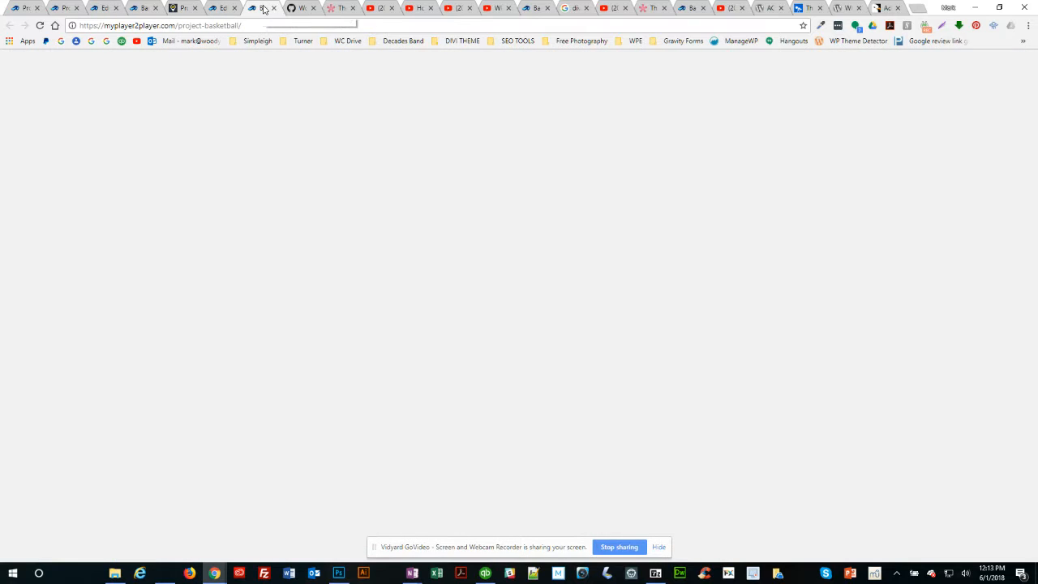
mouse_move(641, 96)
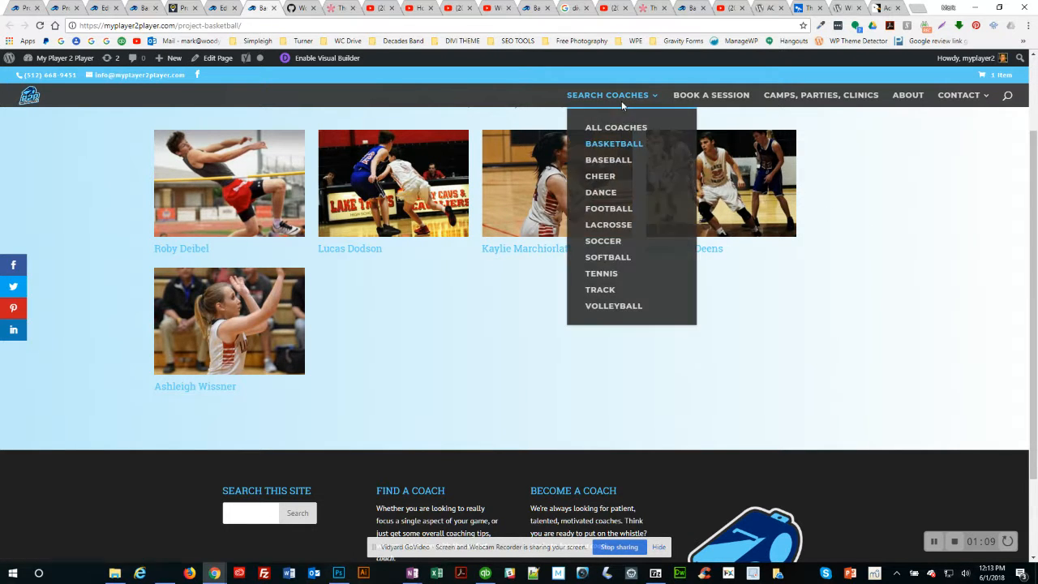
left_click(615, 146)
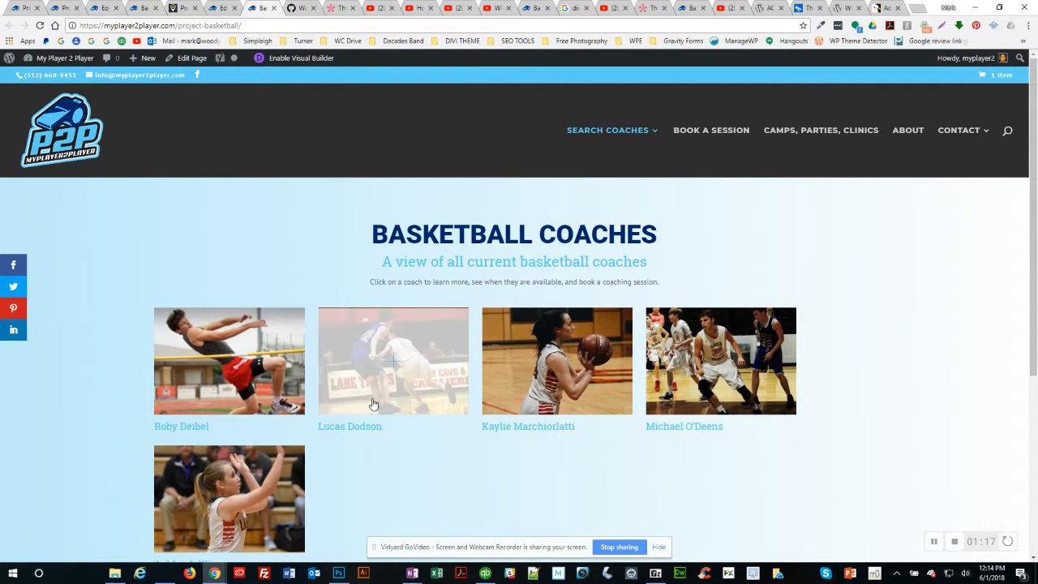
scroll(498, 419, "down", 3)
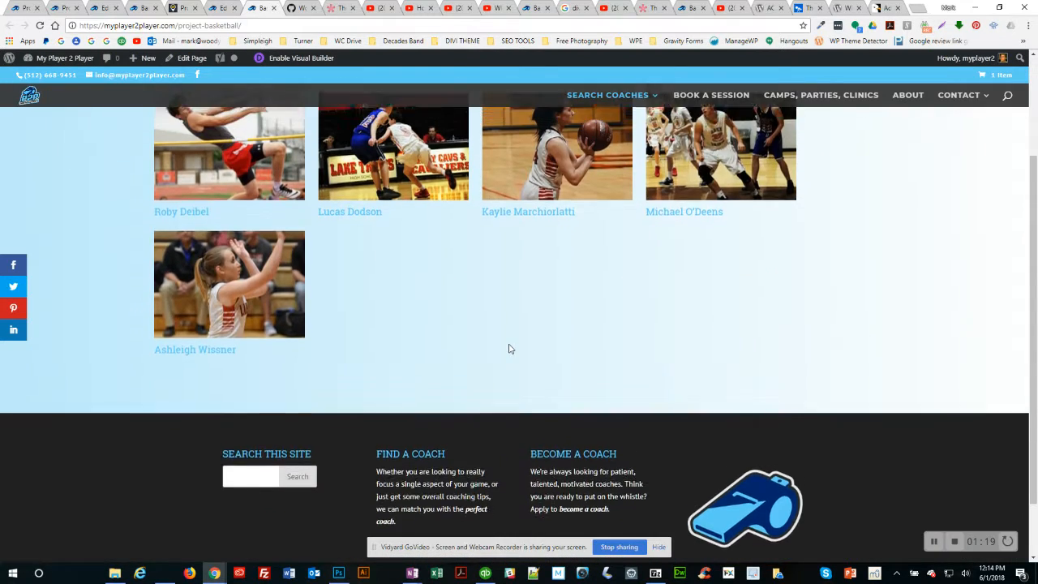
scroll(510, 347, "up", 3)
mouse_move(614, 130)
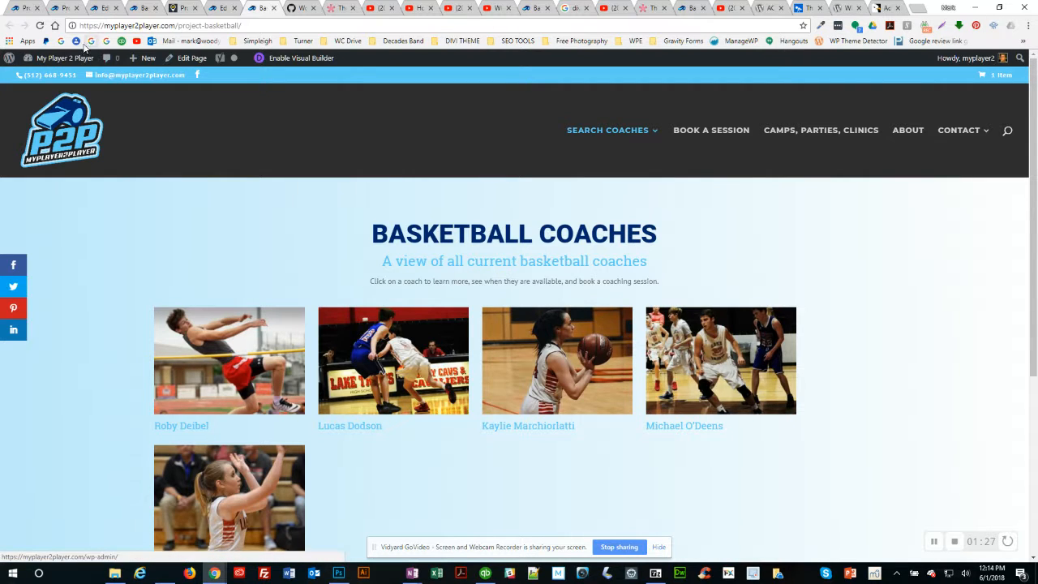
Compare the projects list and project categories with the Basketball page in the editor and on the live site.
left_click(58, 10)
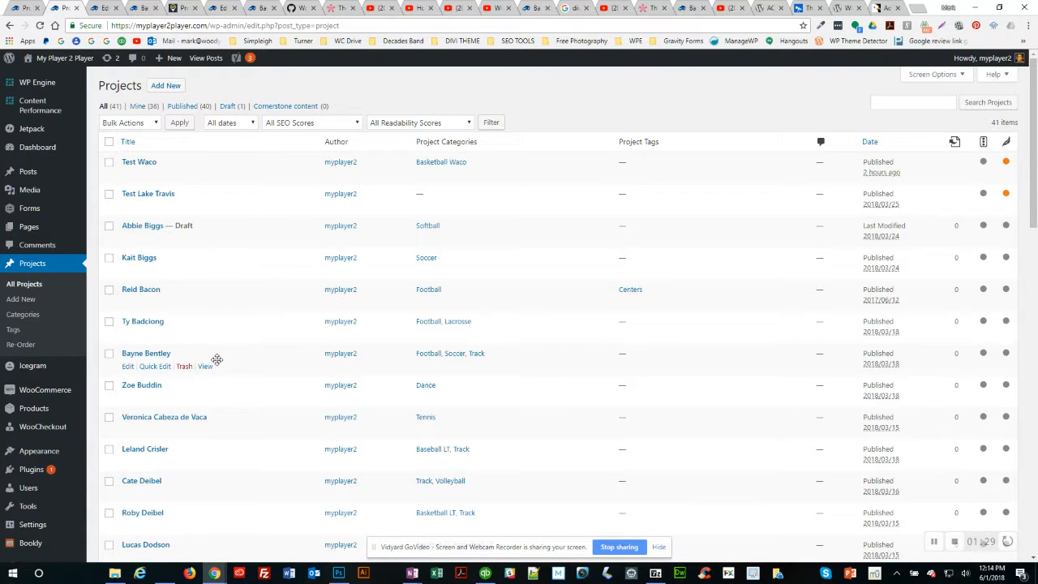
left_click(29, 9)
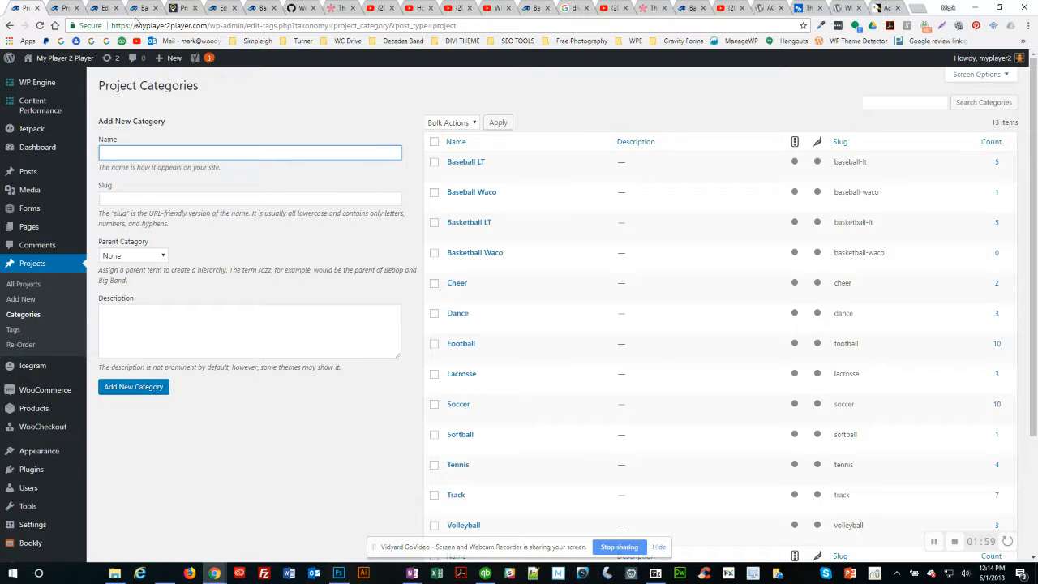
left_click(106, 9)
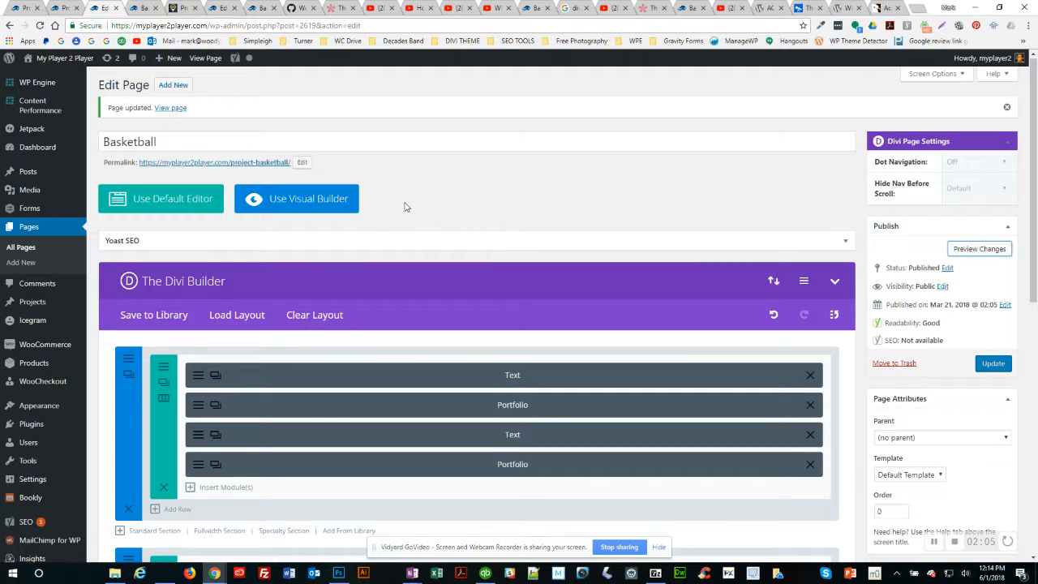
left_click(265, 10)
mouse_move(636, 164)
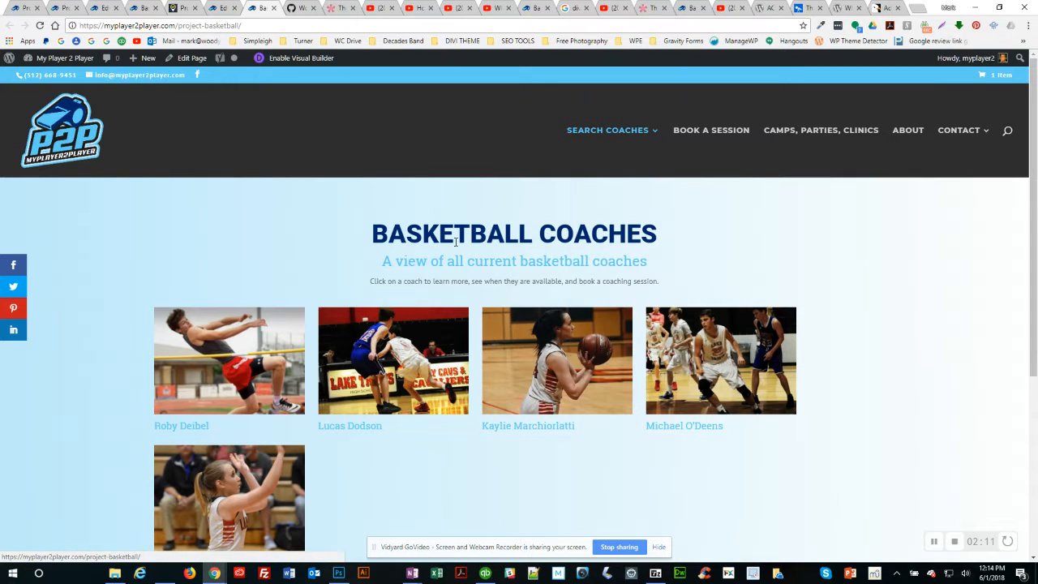
Examine the Basketball page's modules and its preview, covering the LT and Waco coach sections.
left_click(104, 10)
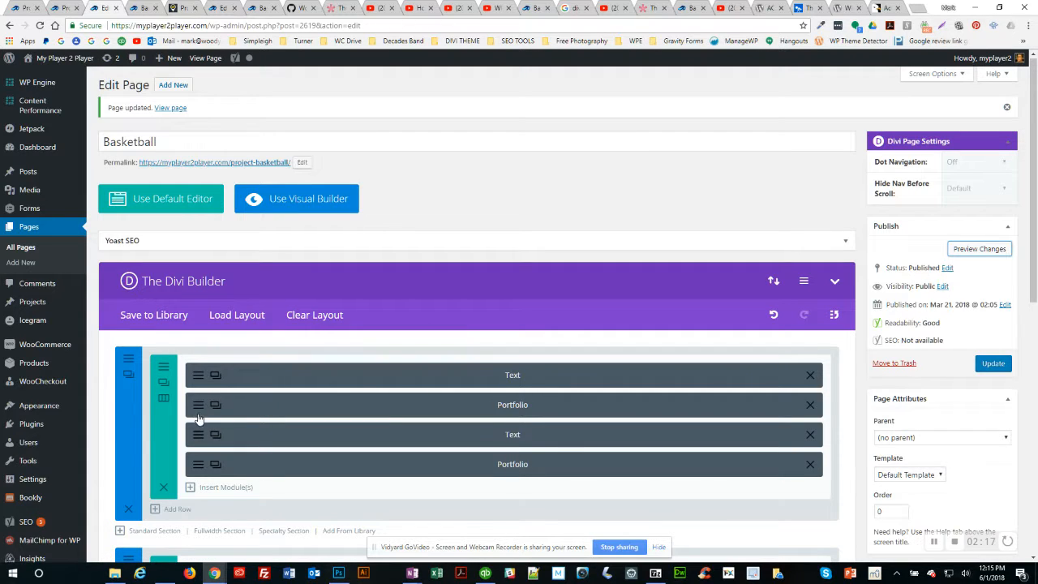
left_click(141, 10)
scroll(83, 227, "up", 5)
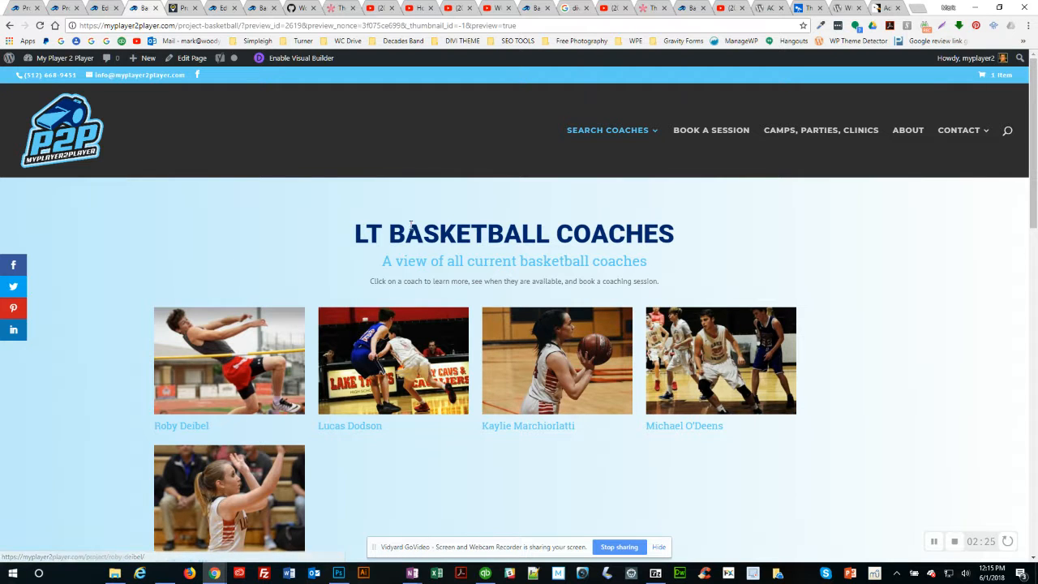
left_click_drag(384, 233, 360, 231)
left_click(118, 316)
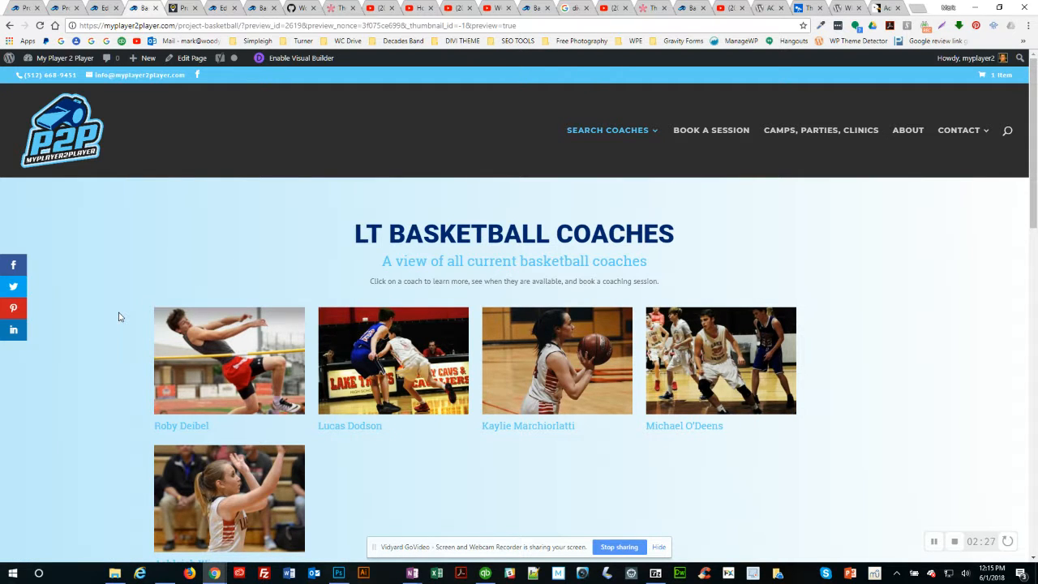
scroll(119, 316, "down", 3)
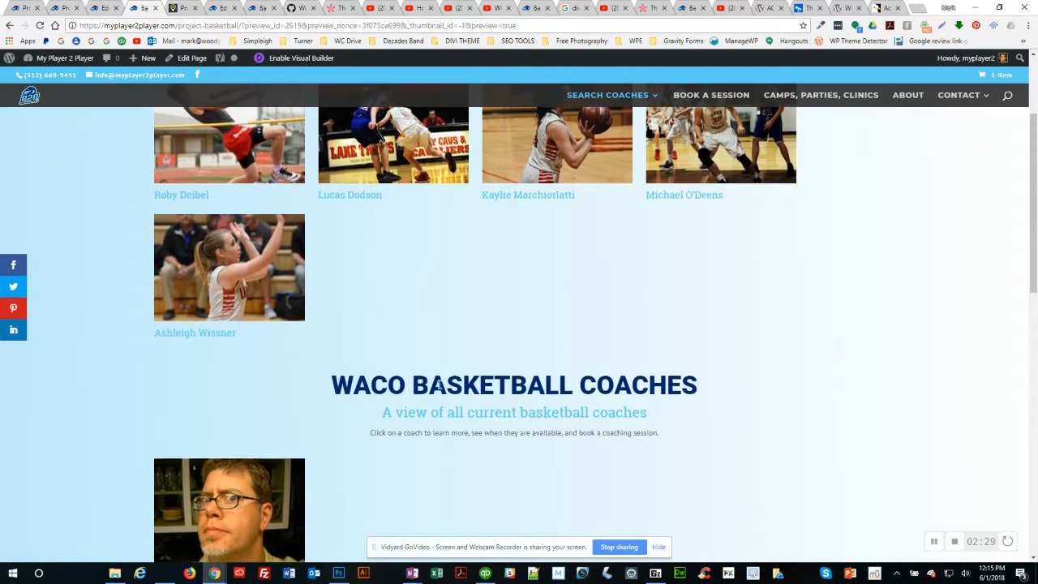
scroll(227, 438, "down", 1)
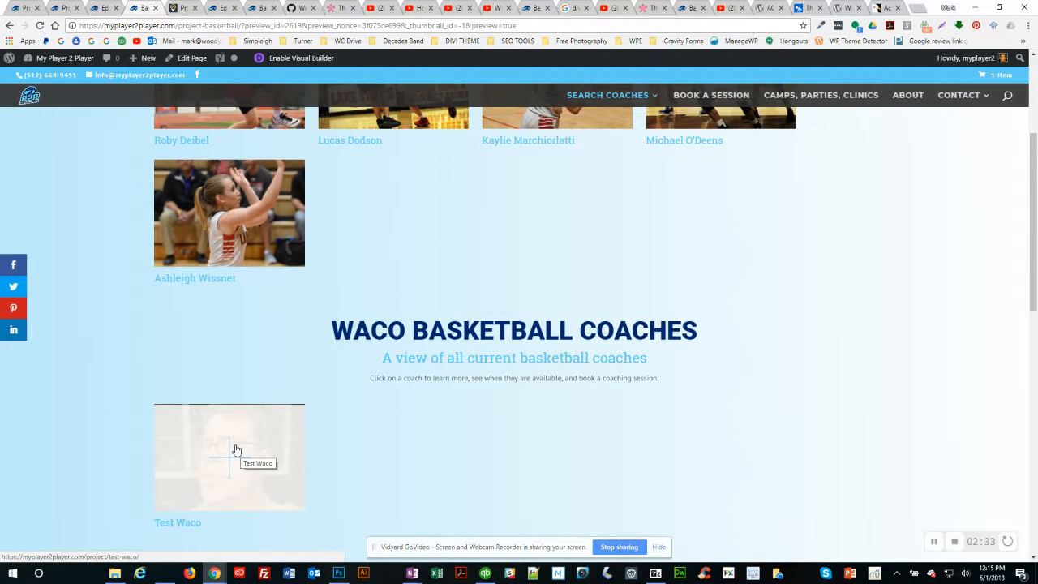
Open the Test Waco project in a new tab and view it after checking the projects list and the Basketball Waco category.
right_click(234, 449)
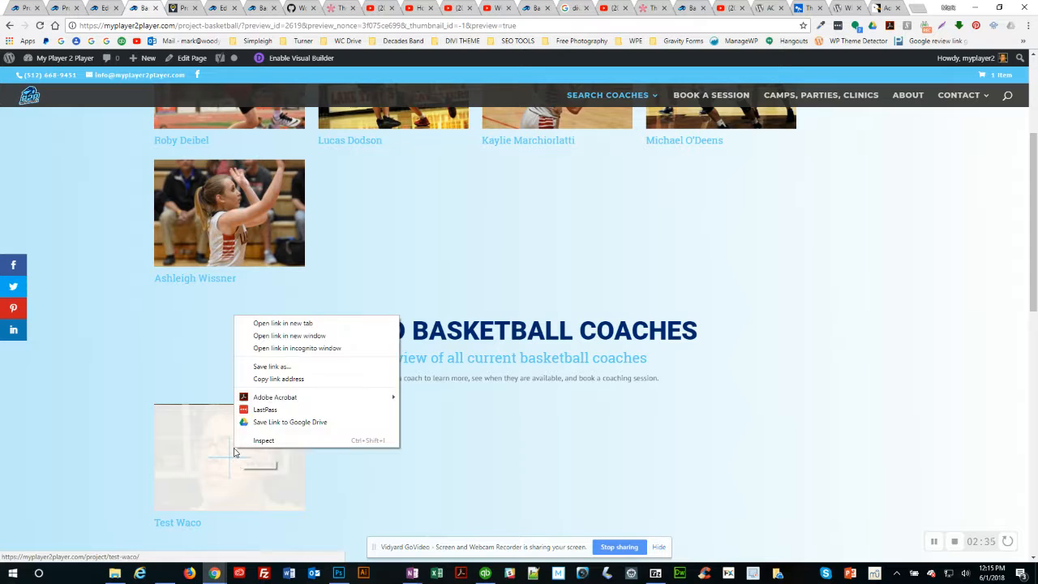
left_click(273, 322)
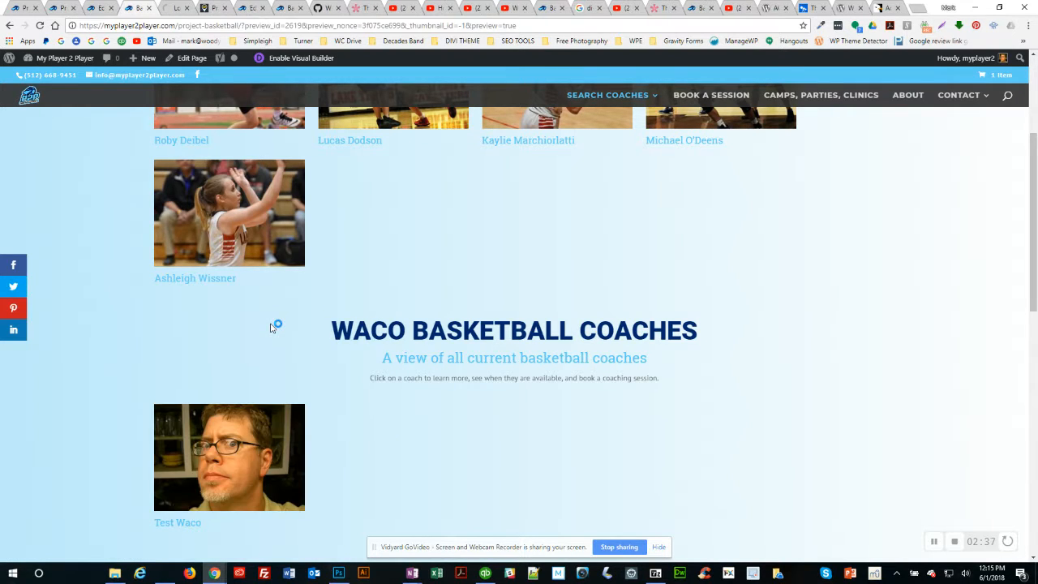
left_click(65, 10)
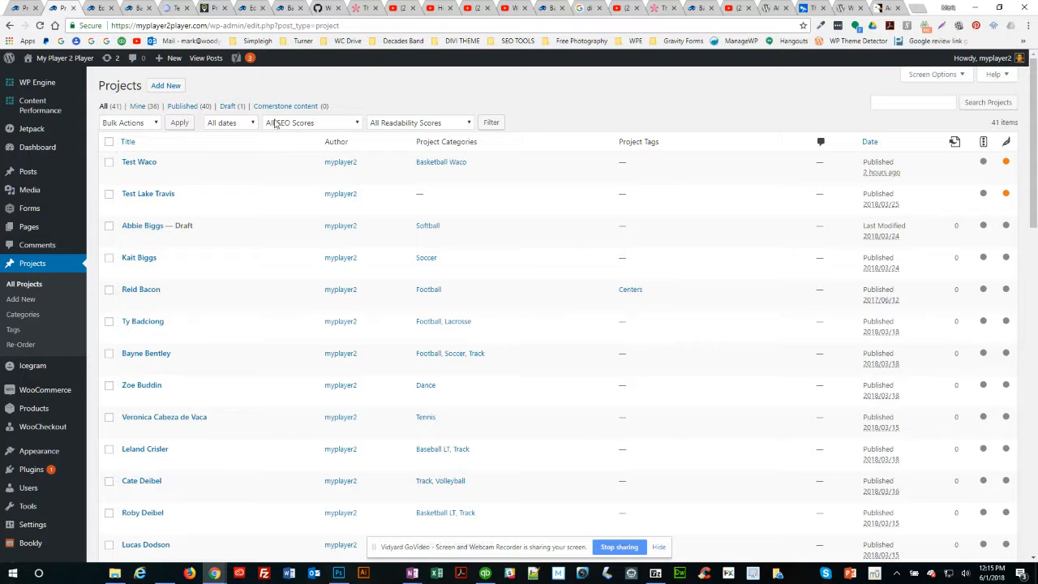
left_click(12, 9)
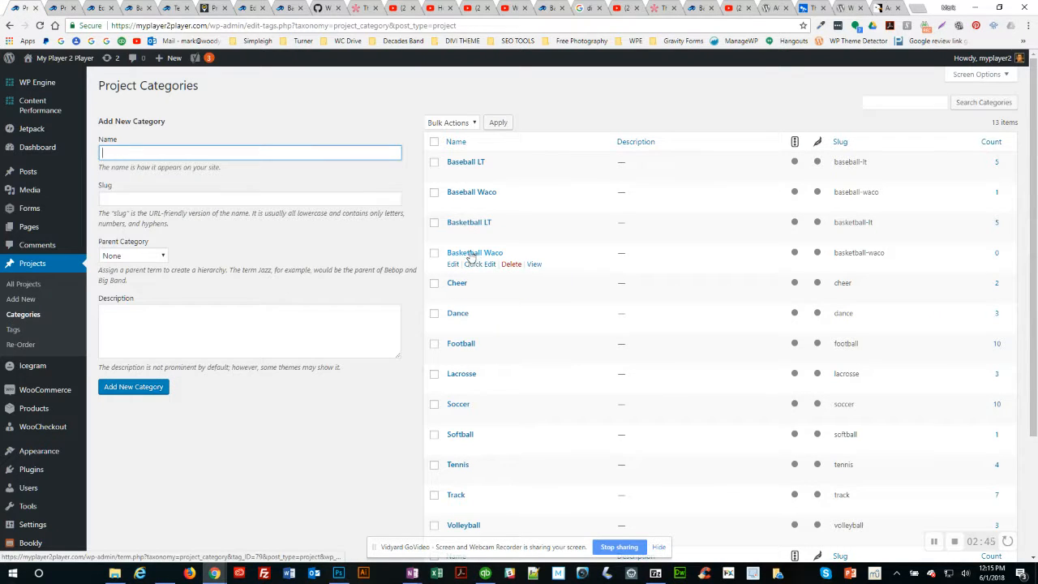
left_click(179, 9)
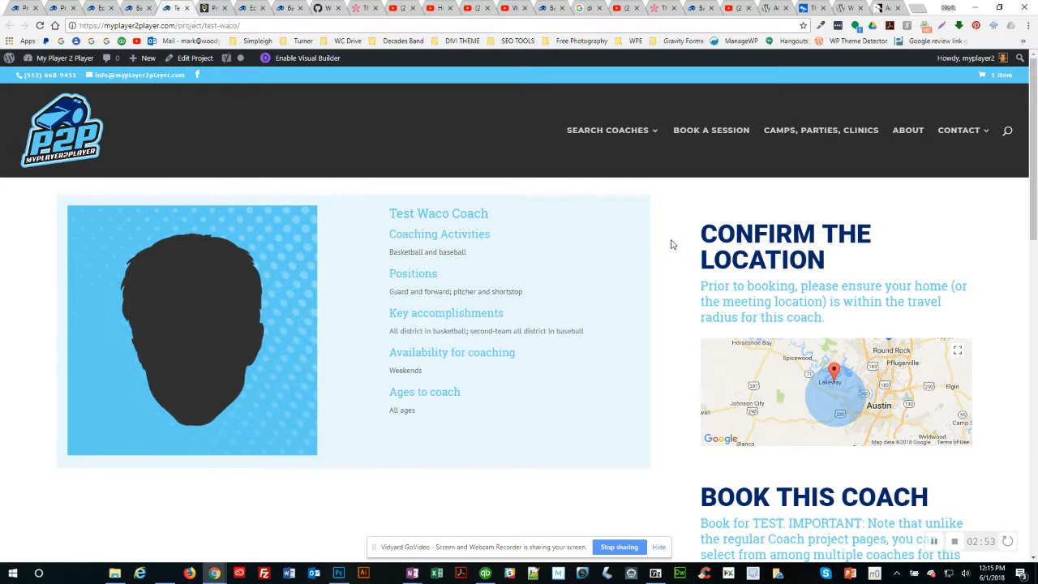
Return to the Basketball page preview and examine the coach search options and the LT and Waco section headings.
left_click(138, 8)
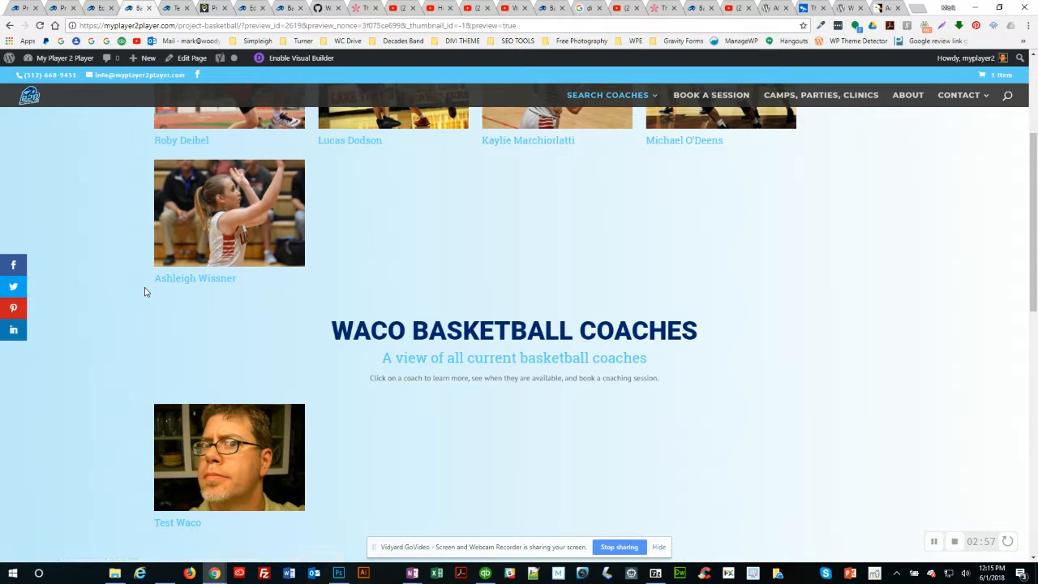
scroll(472, 246, "up", 3)
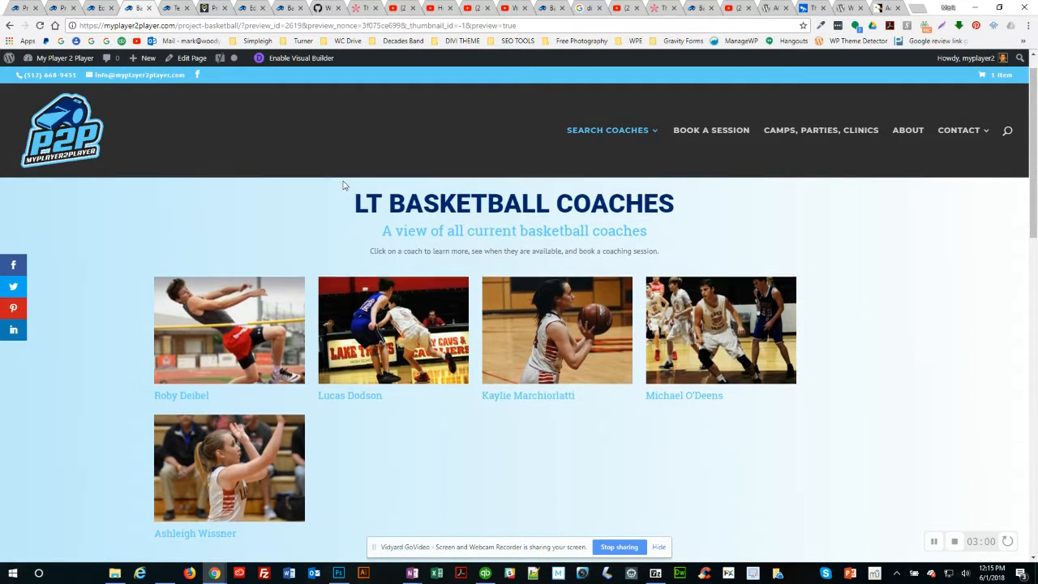
scroll(621, 130, "down", 1)
mouse_move(652, 99)
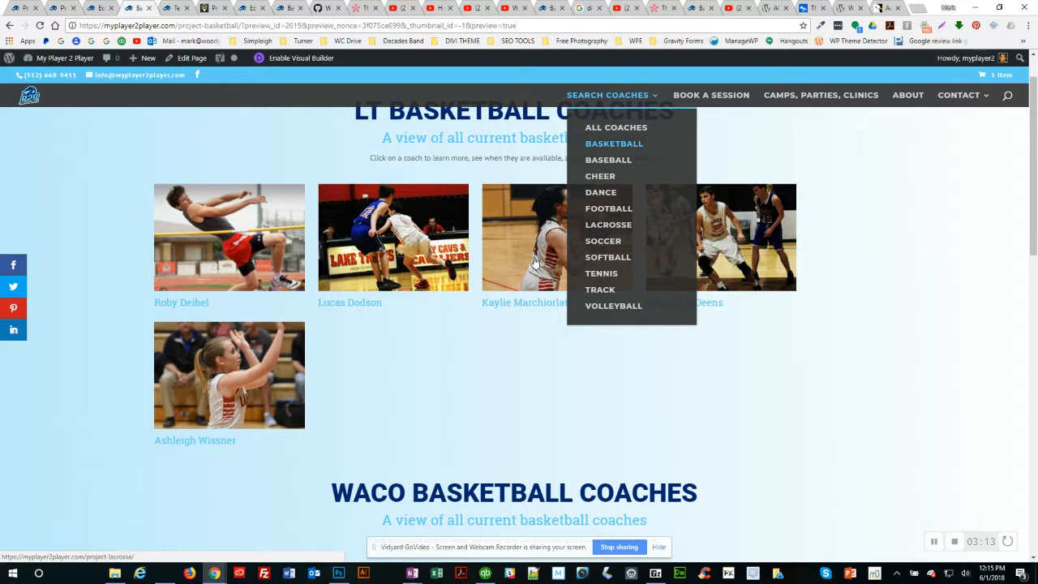
scroll(130, 294, "up", 2)
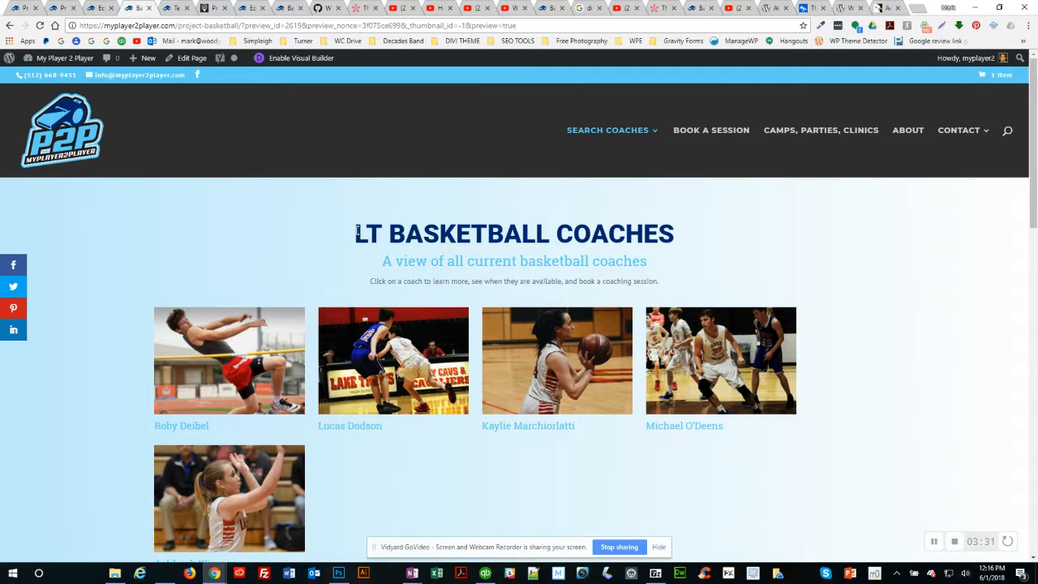
left_click_drag(357, 231, 565, 231)
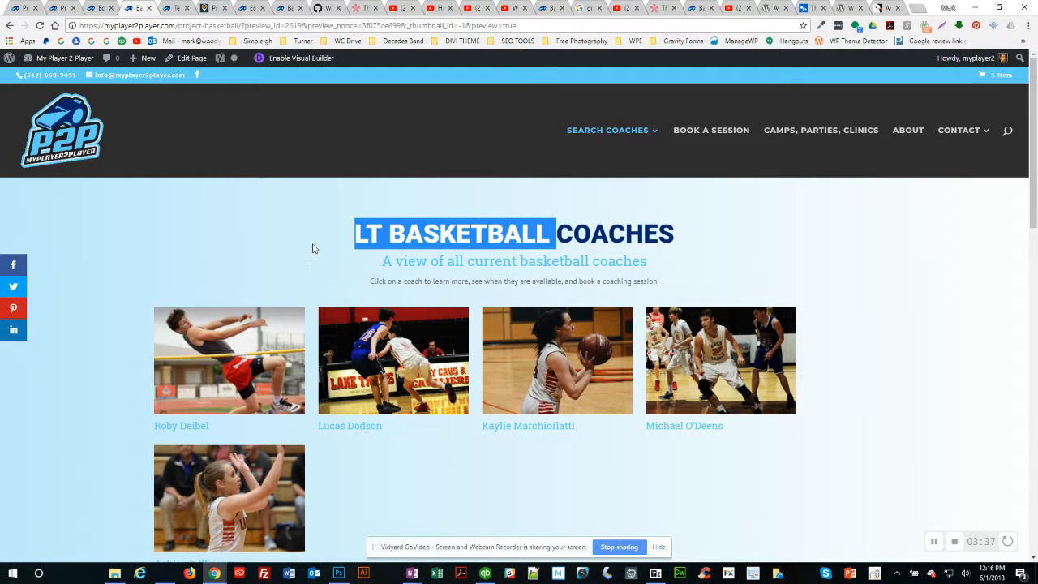
left_click(399, 231)
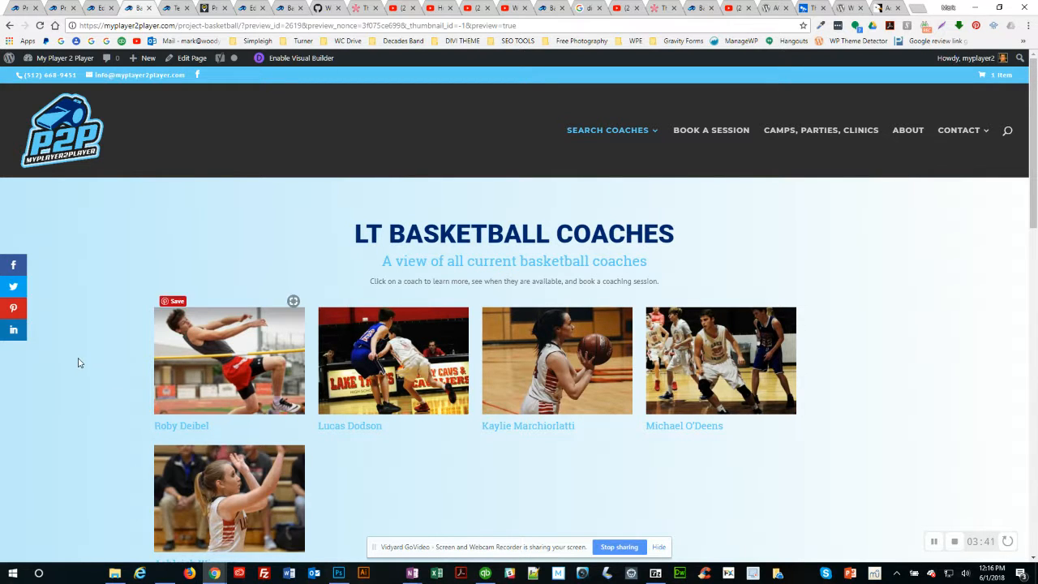
scroll(78, 361, "down", 4)
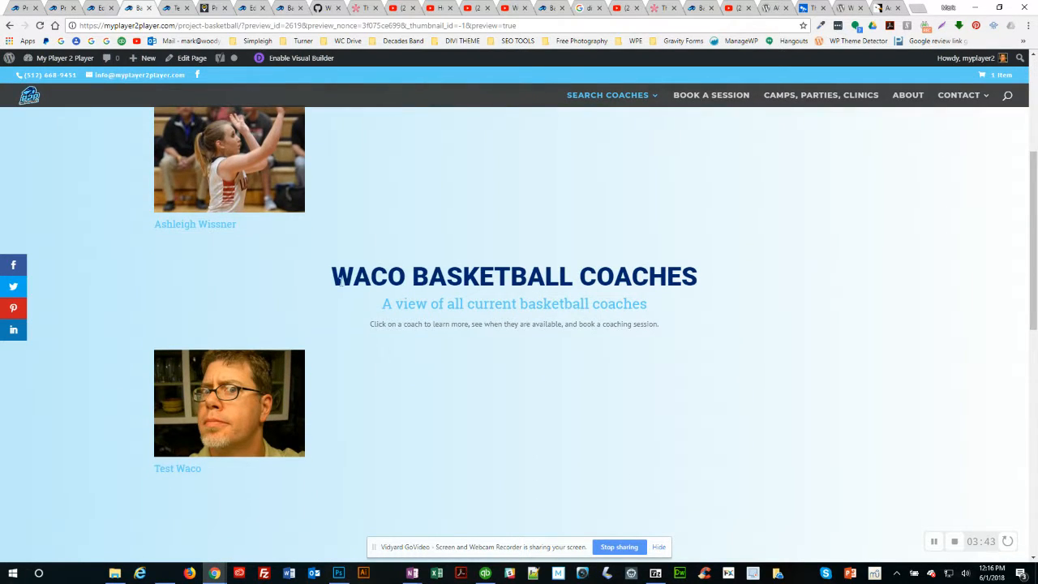
Examine the Test Waco coach page, including the profile details, the travel-radius map and the booking section.
left_click(173, 9)
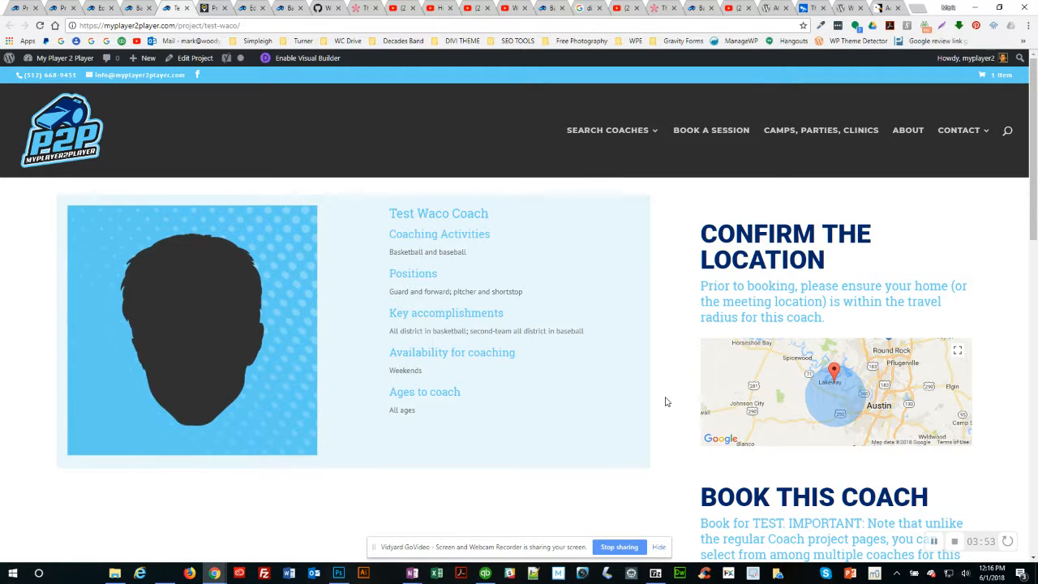
scroll(665, 400, "down", 2)
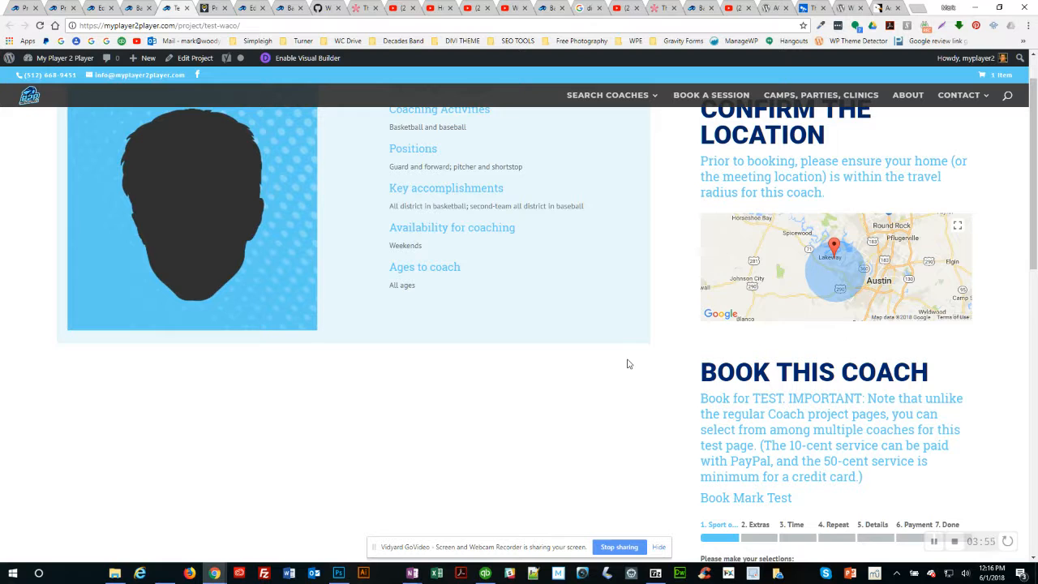
scroll(627, 364, "up", 2)
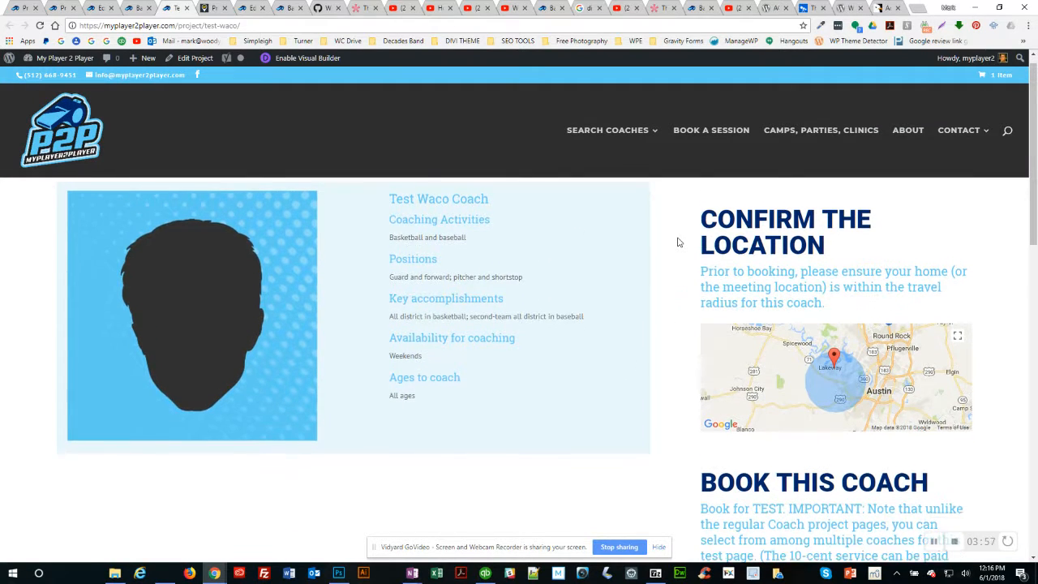
scroll(679, 241, "down", 2)
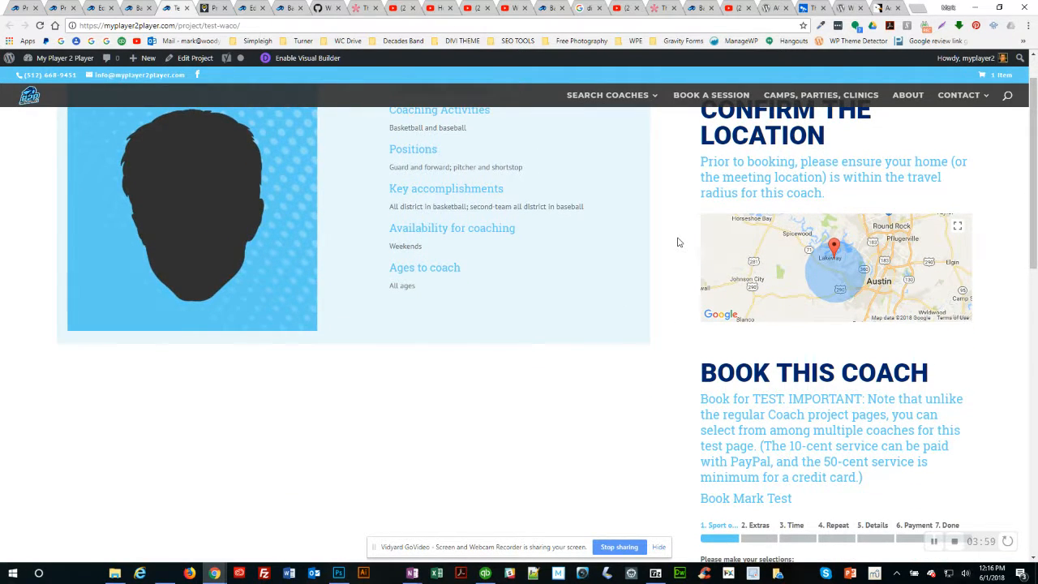
scroll(679, 242, "up", 2)
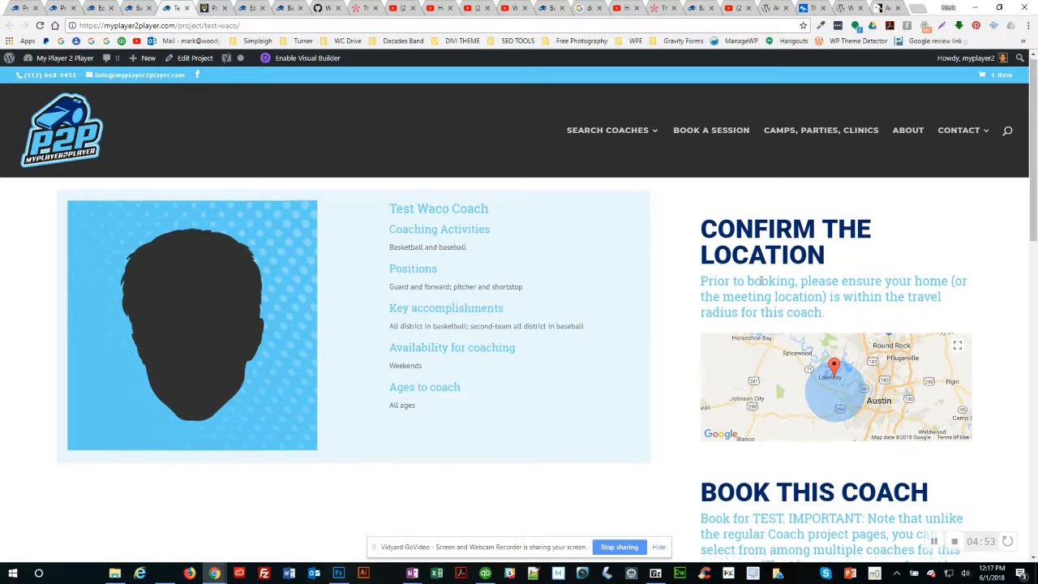
scroll(853, 244, "down", 3)
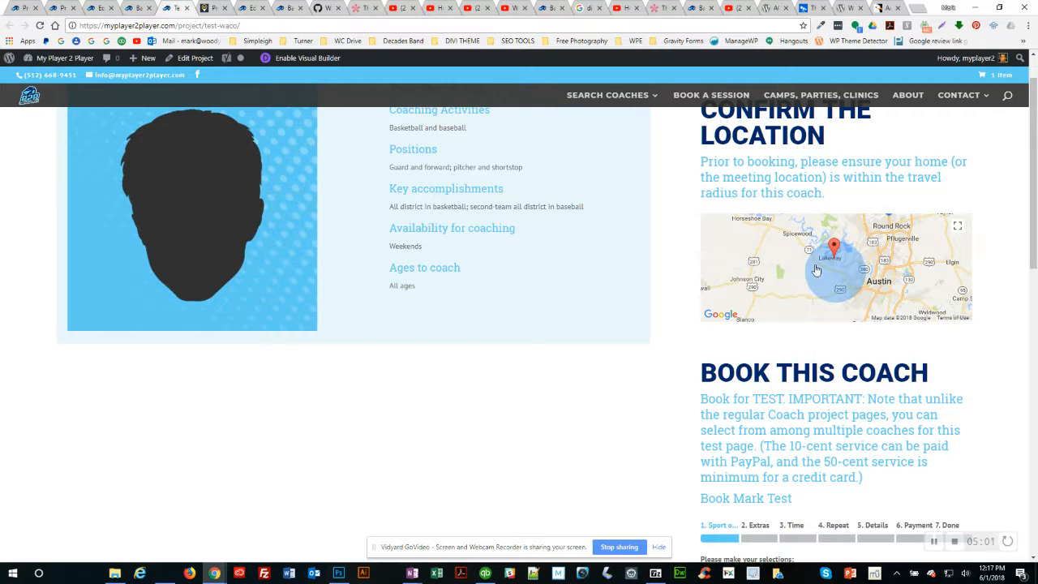
scroll(859, 282, "up", 3)
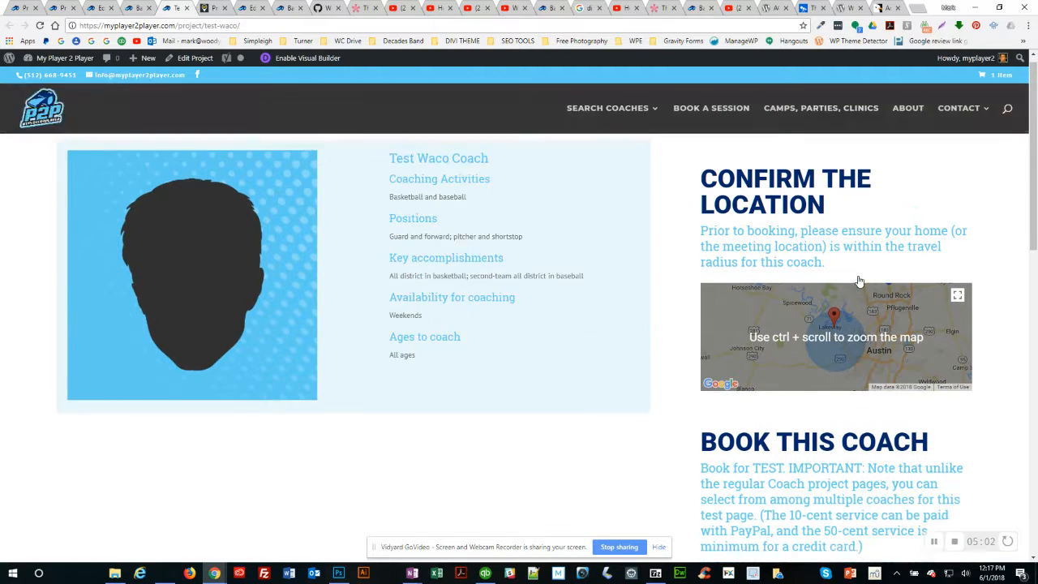